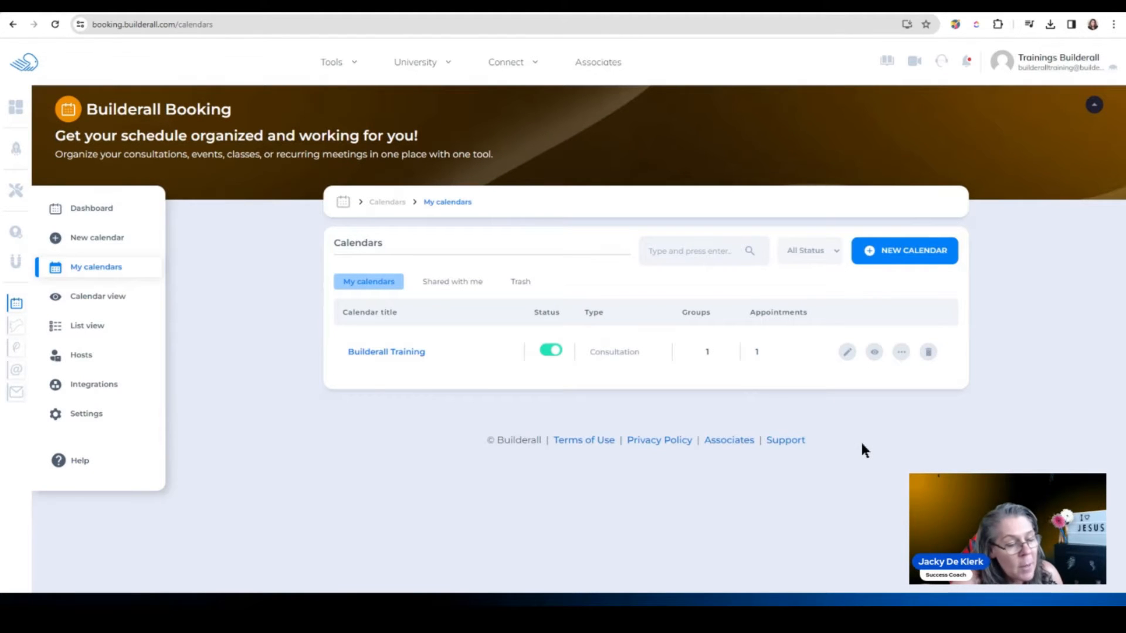
# Copy the embed code for the whole Builderall Training calendar and close the Embed dialog.
pyautogui.click(901, 351)
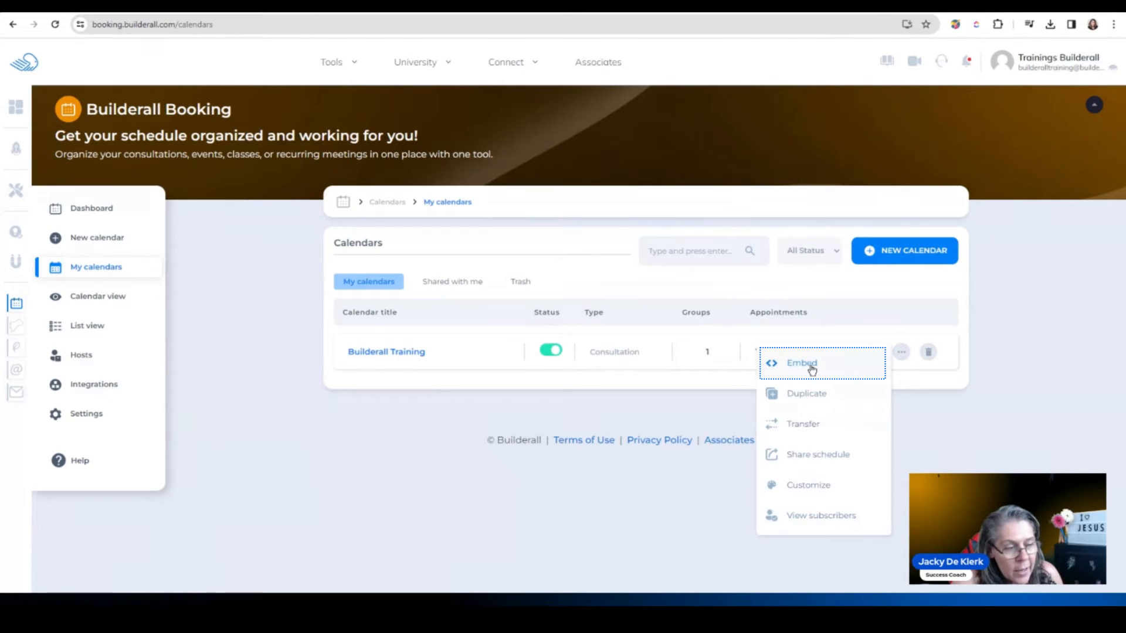
pyautogui.click(809, 367)
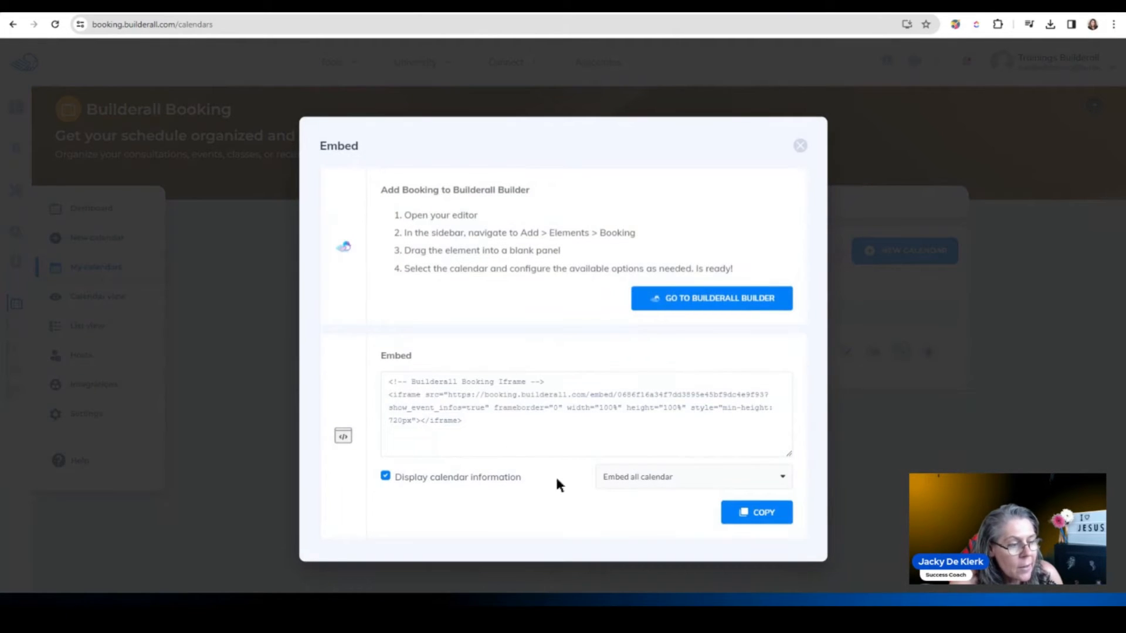
pyautogui.click(754, 521)
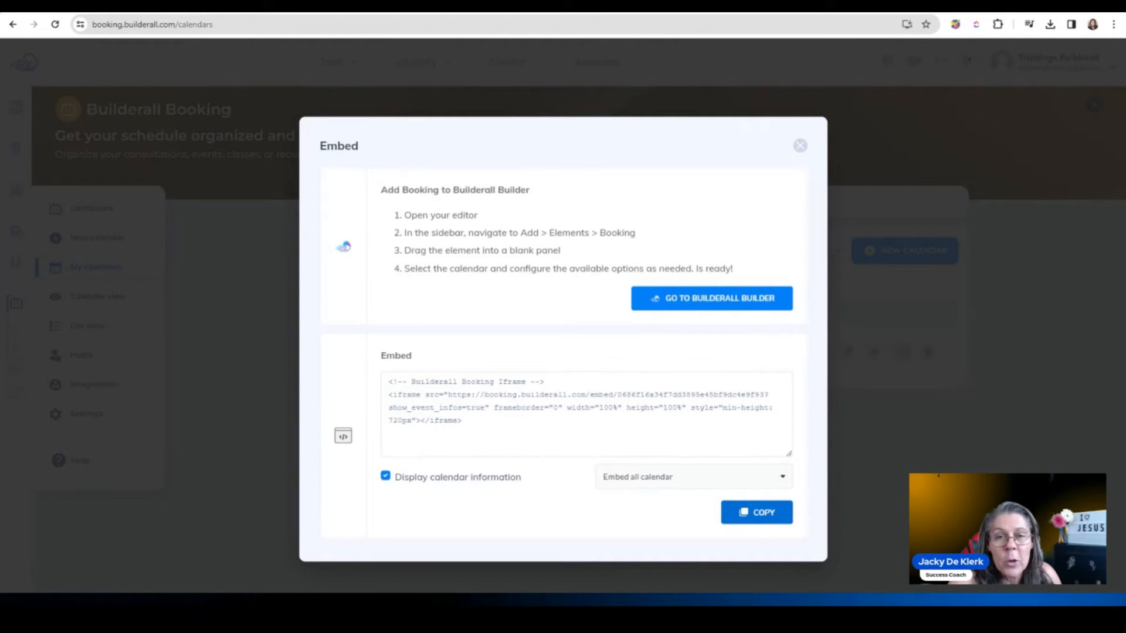
pyautogui.click(800, 146)
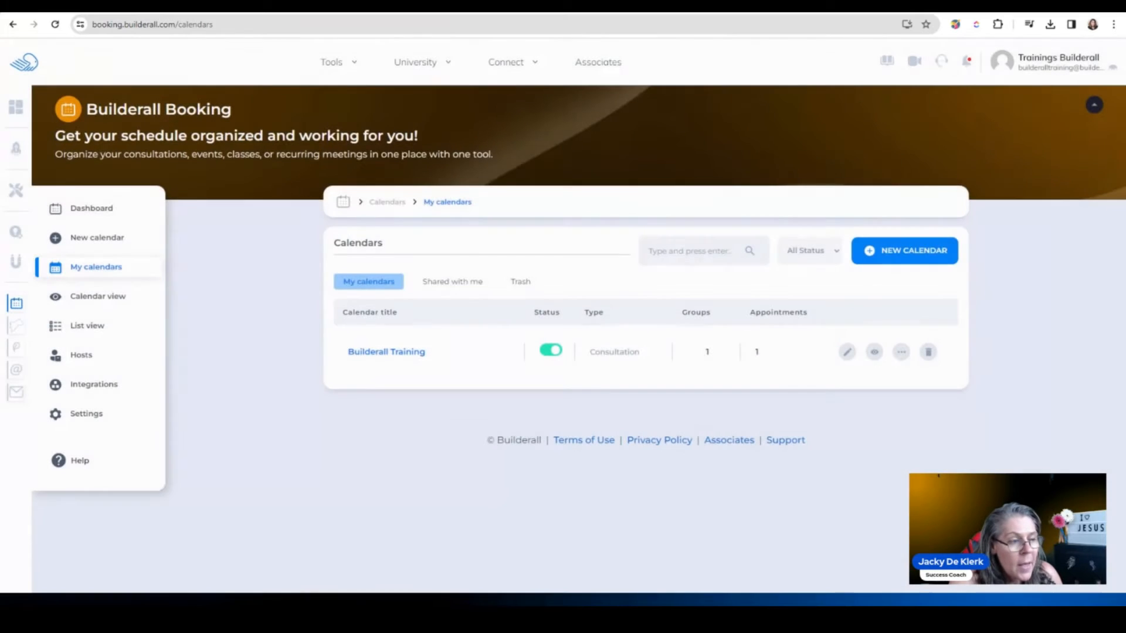
# Switch to the page editor and place a Booking element in the blank panel.
pyautogui.click(385, 6)
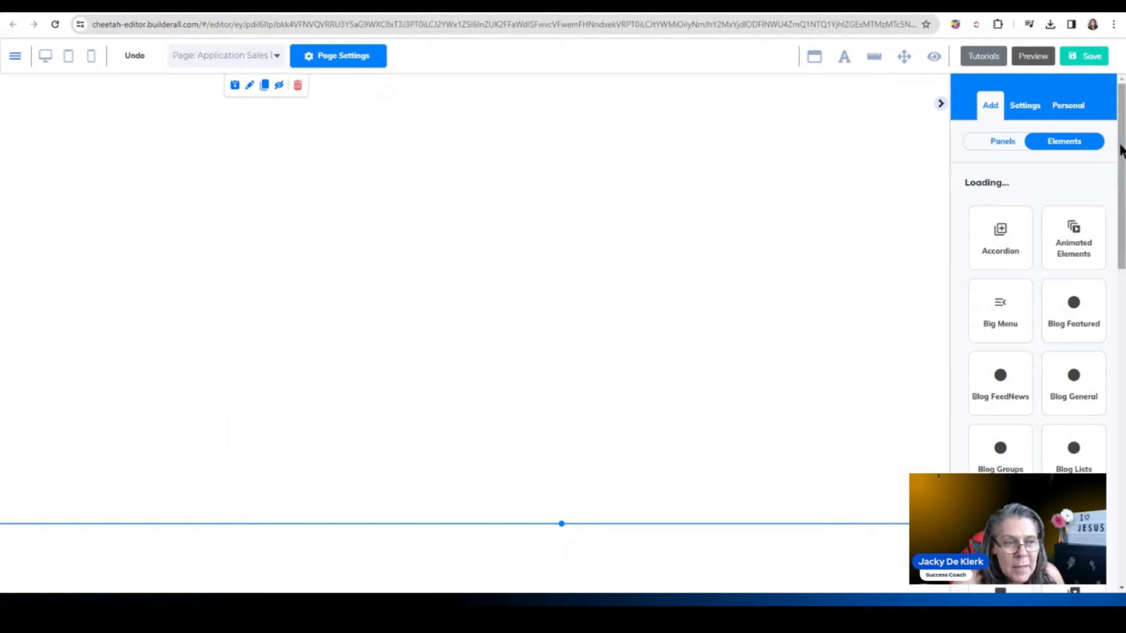
pyautogui.moveTo(1121, 153); pyautogui.dragTo(1121, 176)
pyautogui.scroll(-5, 1076, 195)
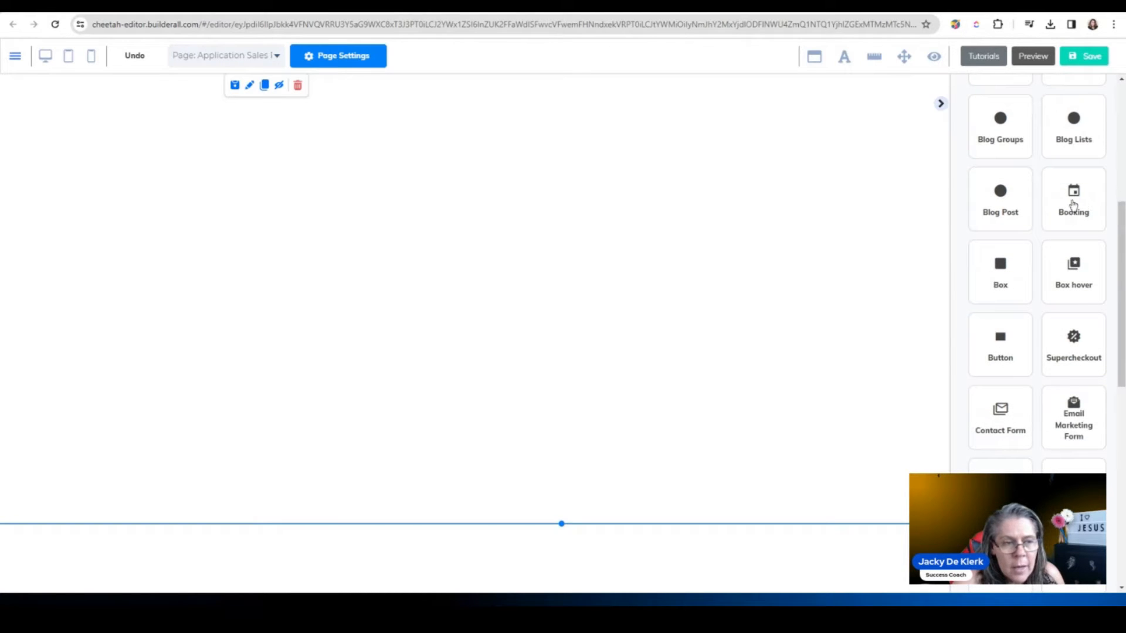
pyautogui.click(1075, 195)
pyautogui.moveTo(1056, 267); pyautogui.dragTo(542, 203)
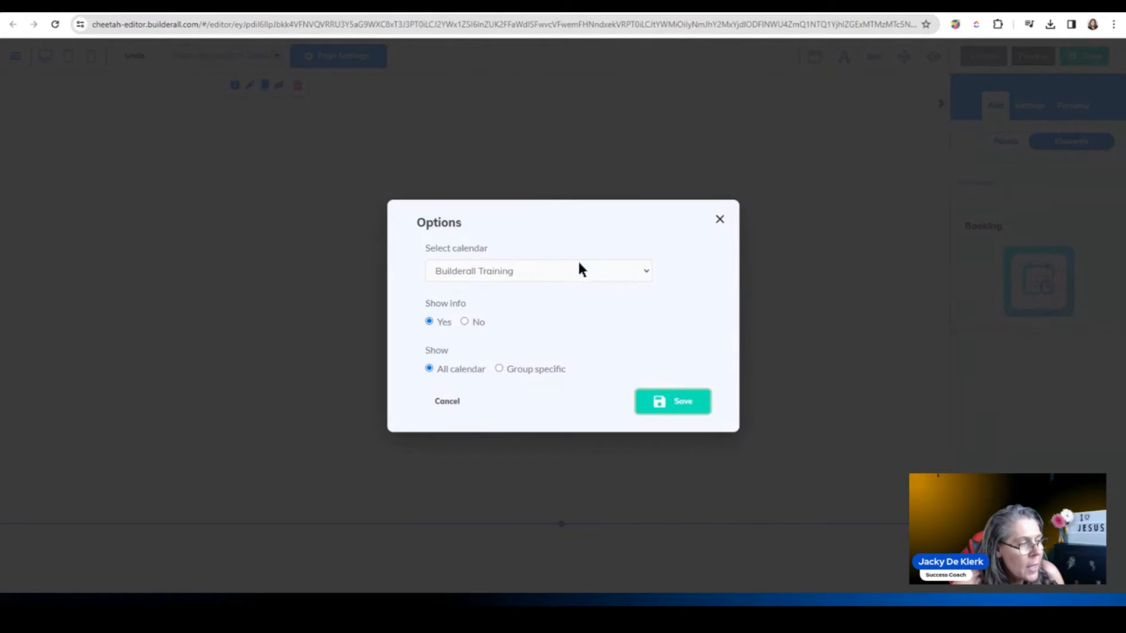
# Configure the booking element for the Builderall Training calendar with Show info set to Yes and All calendar shown, and save the options.
pyautogui.click(596, 271)
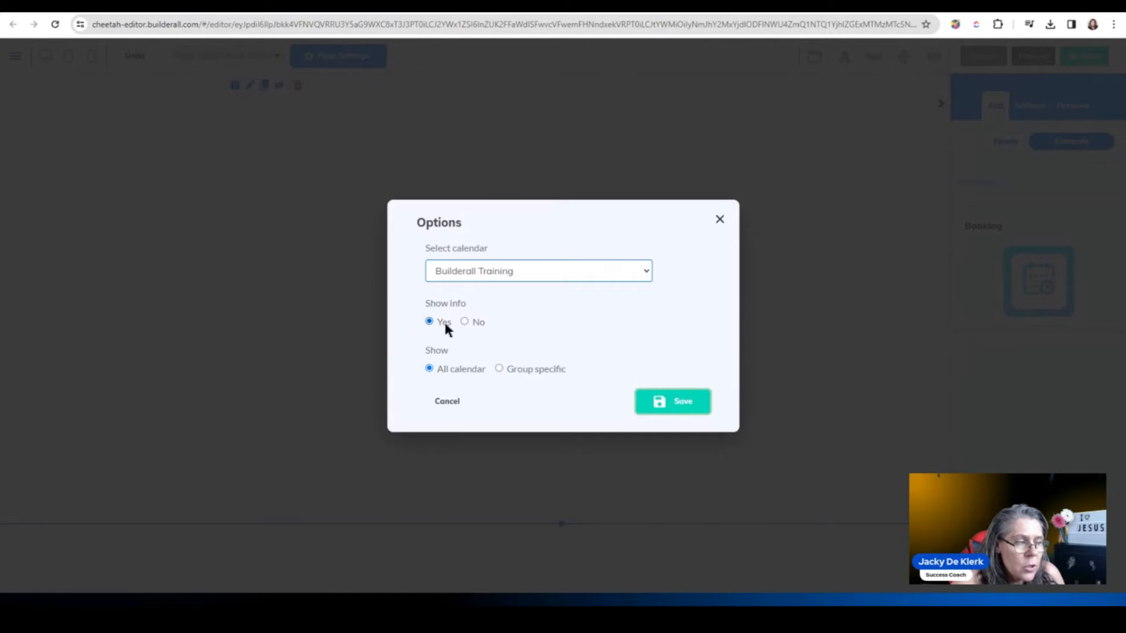
pyautogui.click(476, 320)
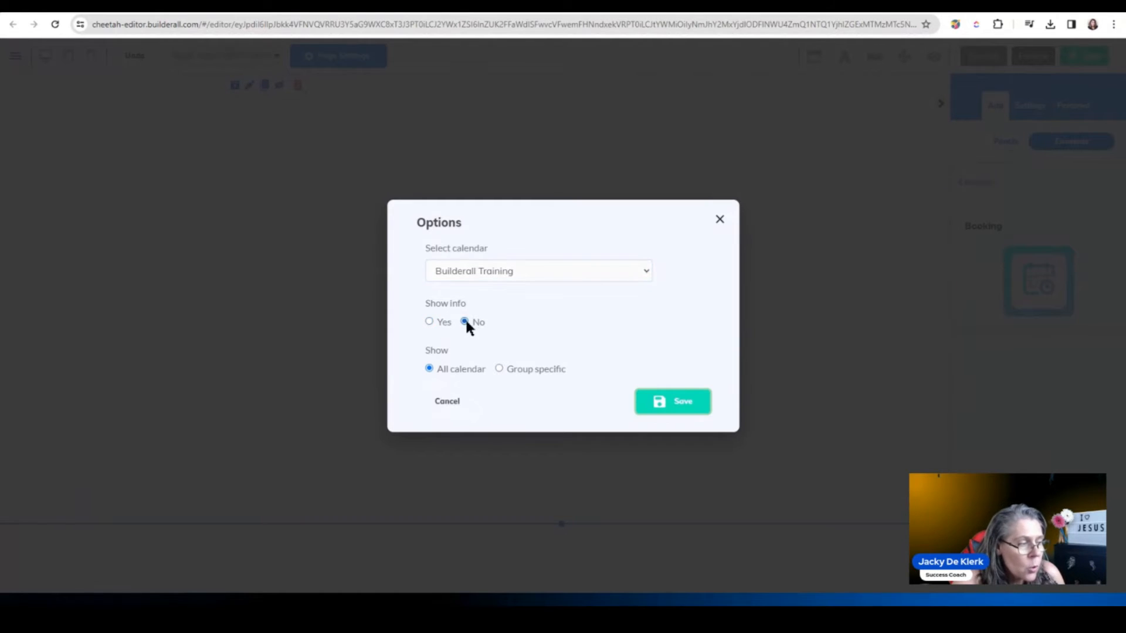
pyautogui.click(428, 321)
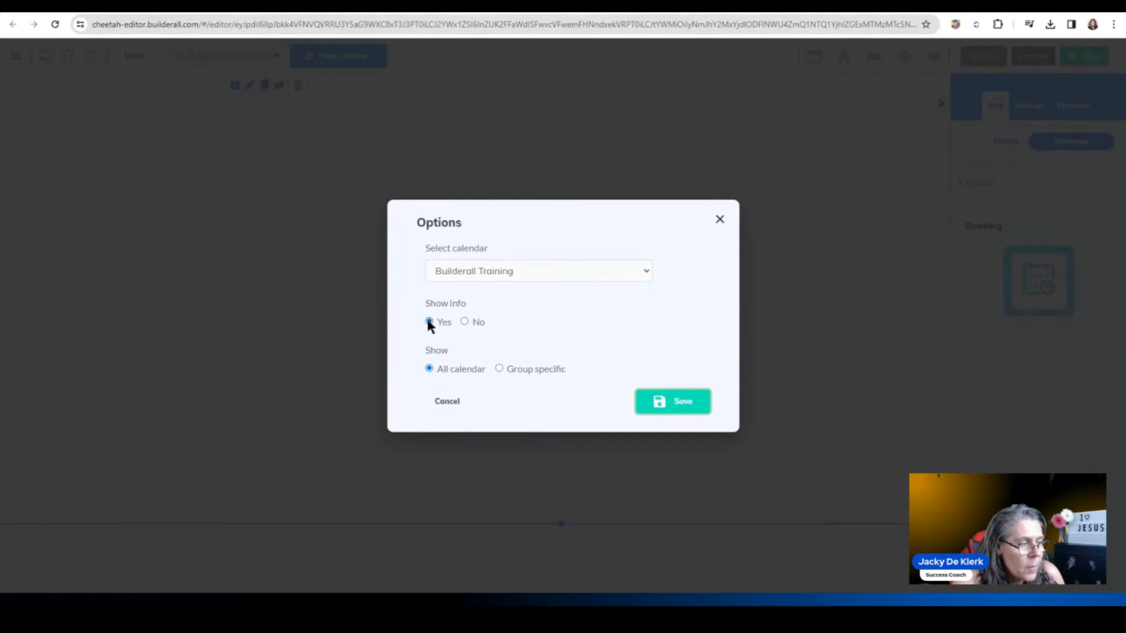
pyautogui.click(499, 370)
pyautogui.click(510, 386)
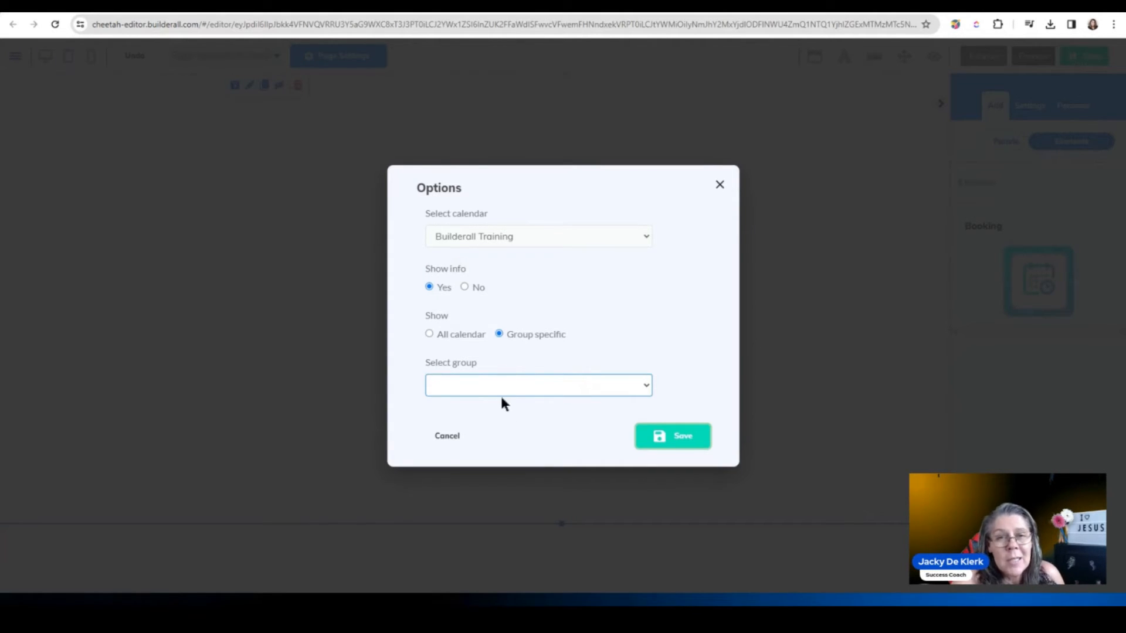
pyautogui.click(428, 334)
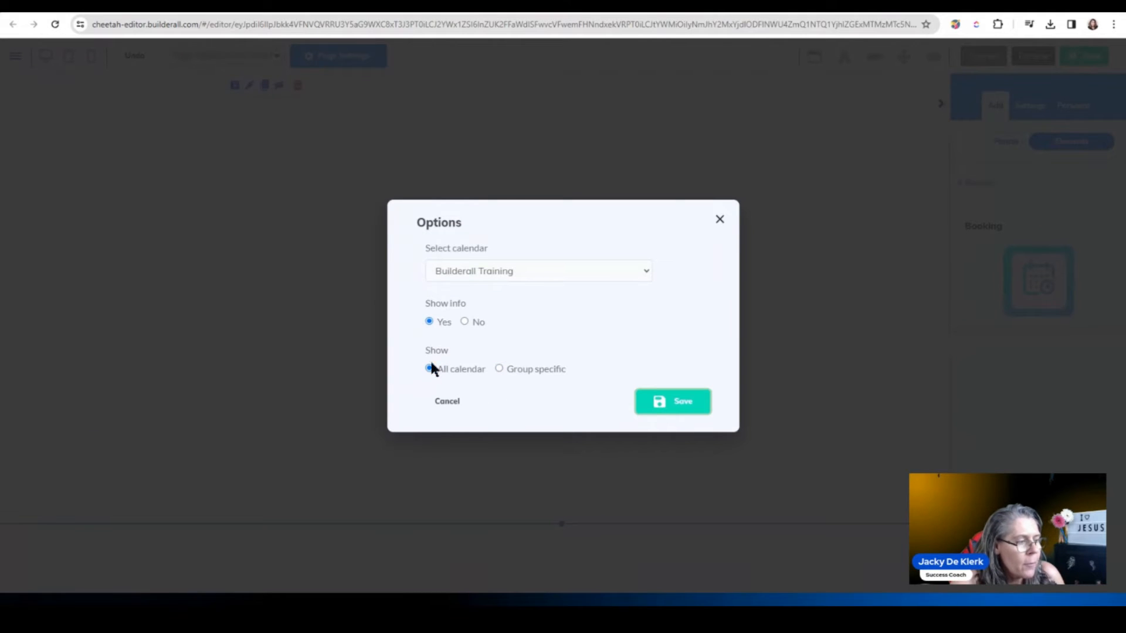
pyautogui.click(678, 403)
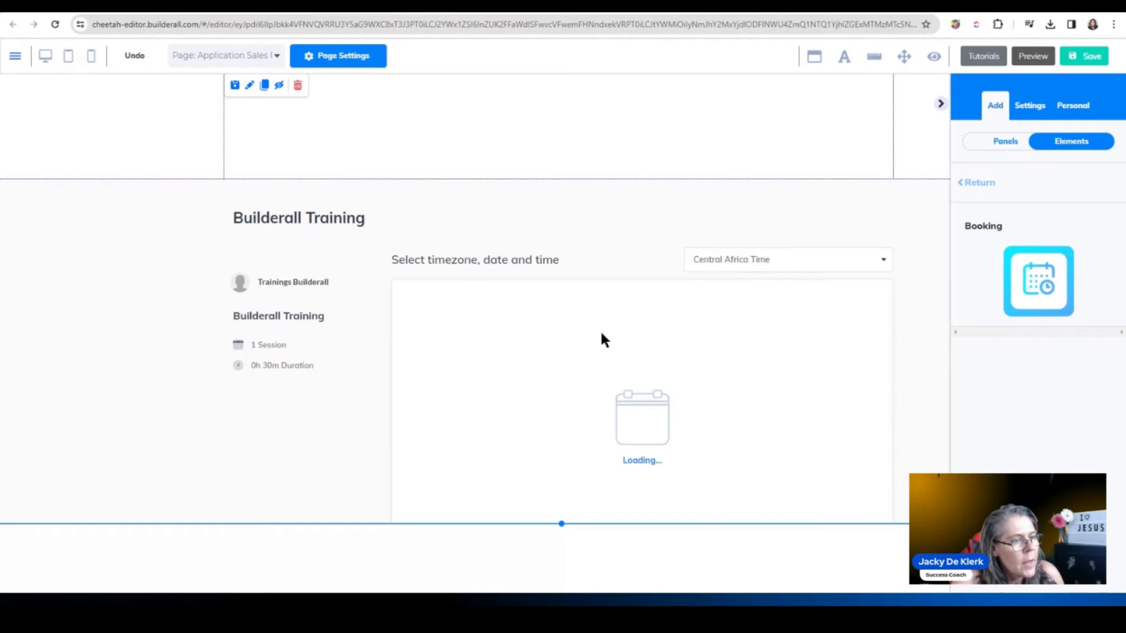
# Turn off Full Width in the booking calendar's general settings.
pyautogui.scroll(-2, 601, 314)
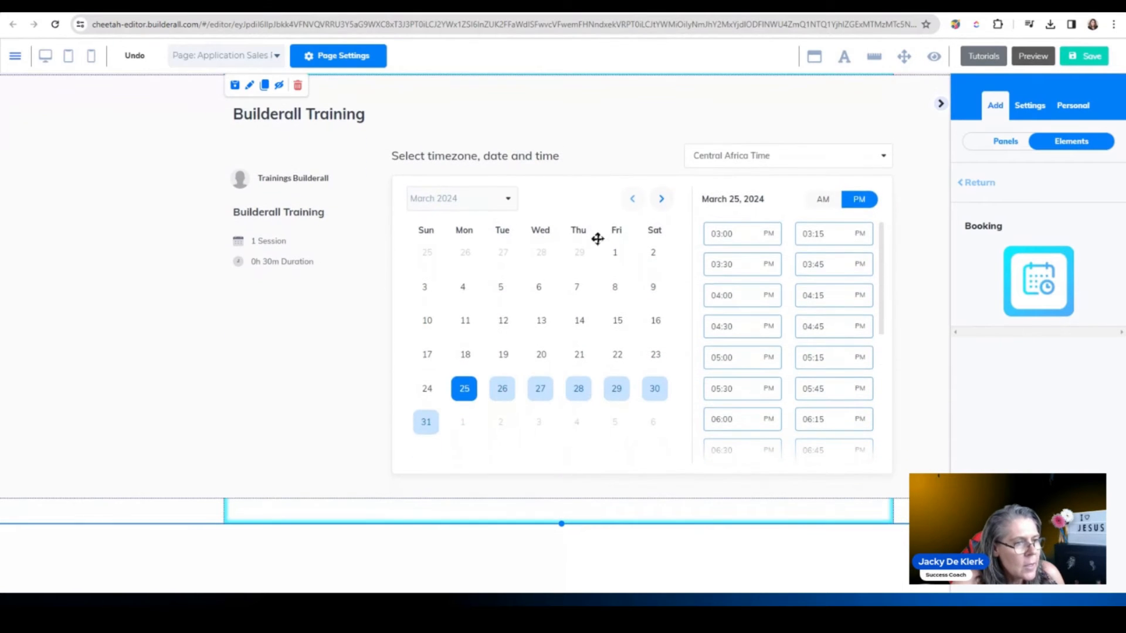
pyautogui.click(624, 241)
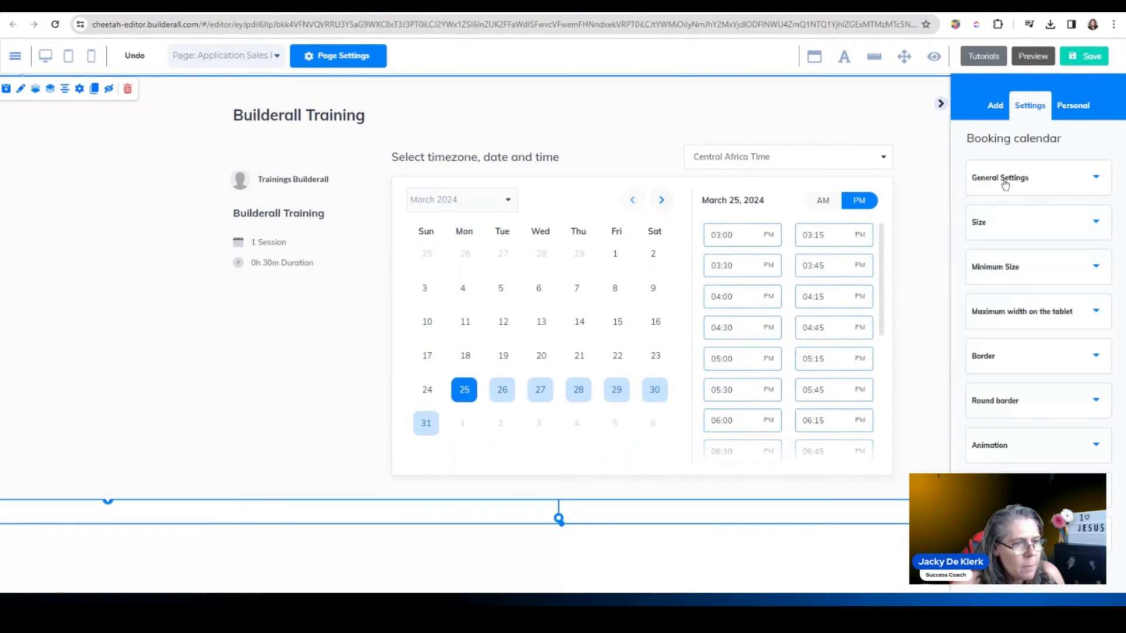
pyautogui.click(1005, 184)
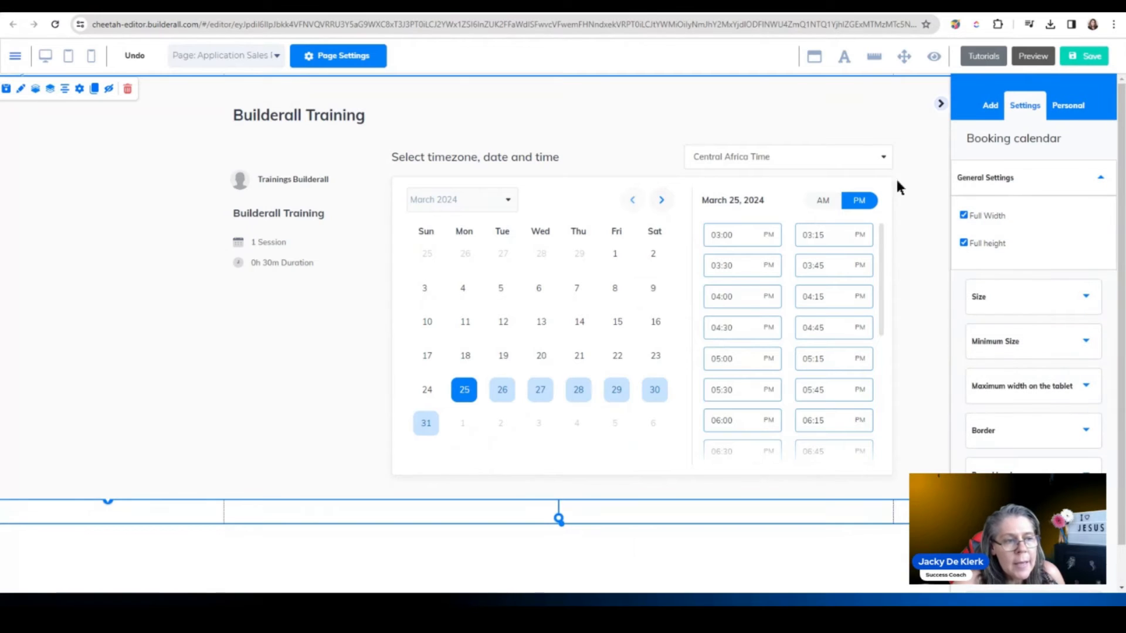
pyautogui.click(989, 179)
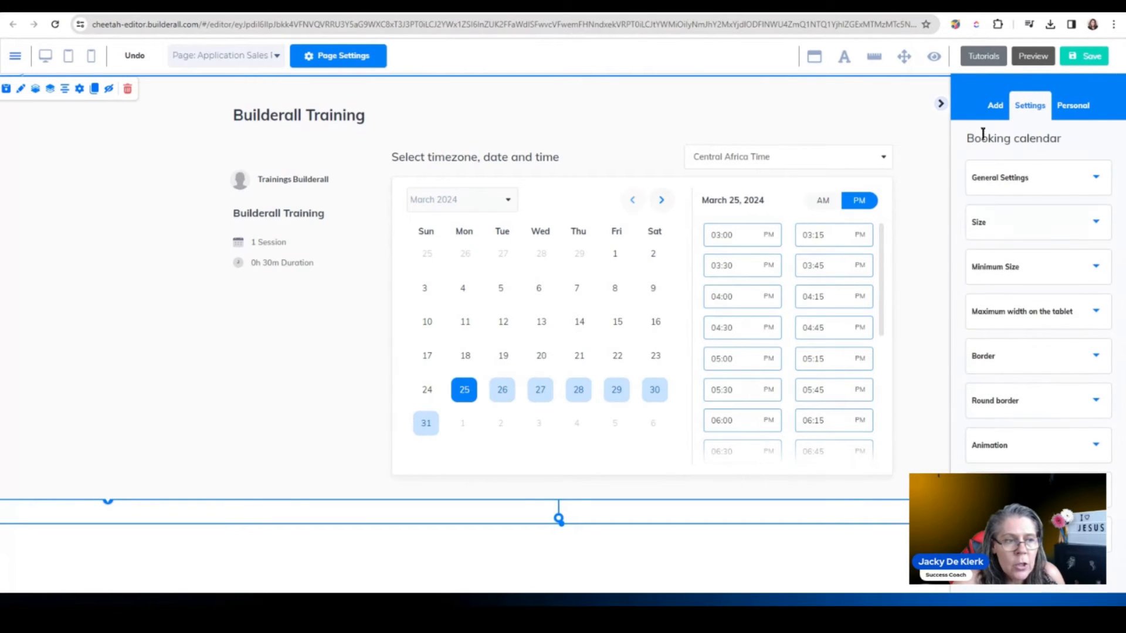
pyautogui.click(1000, 179)
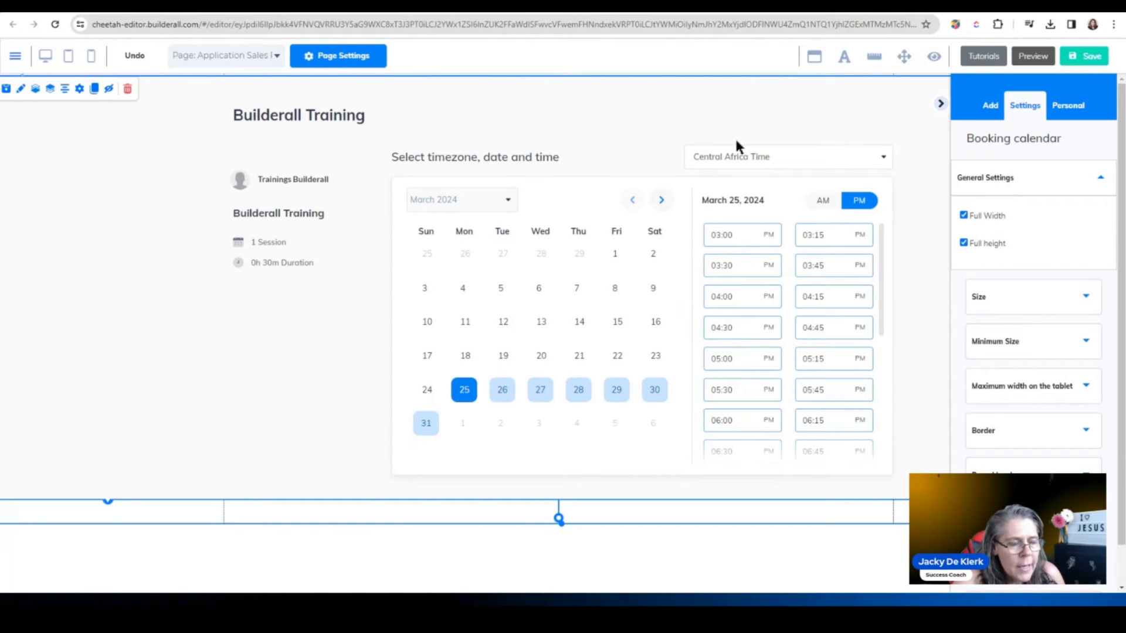
pyautogui.click(962, 215)
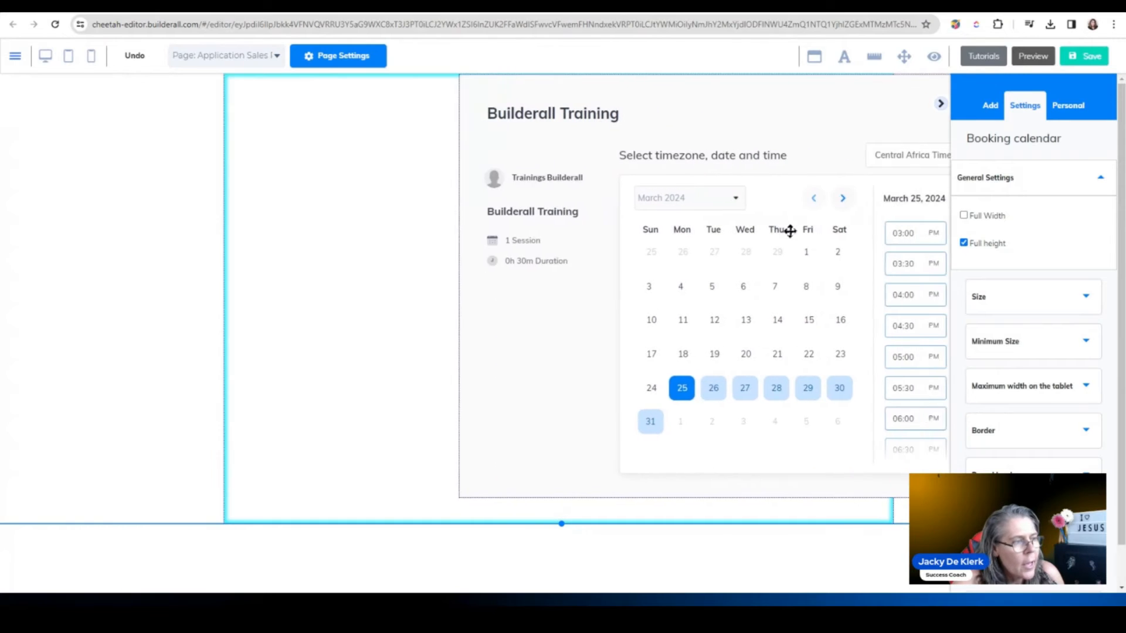
# Move the booking calendar to the left edge of the panel's content area and widen it to fill that area.
pyautogui.moveTo(790, 231); pyautogui.dragTo(598, 240)
pyautogui.click(941, 103)
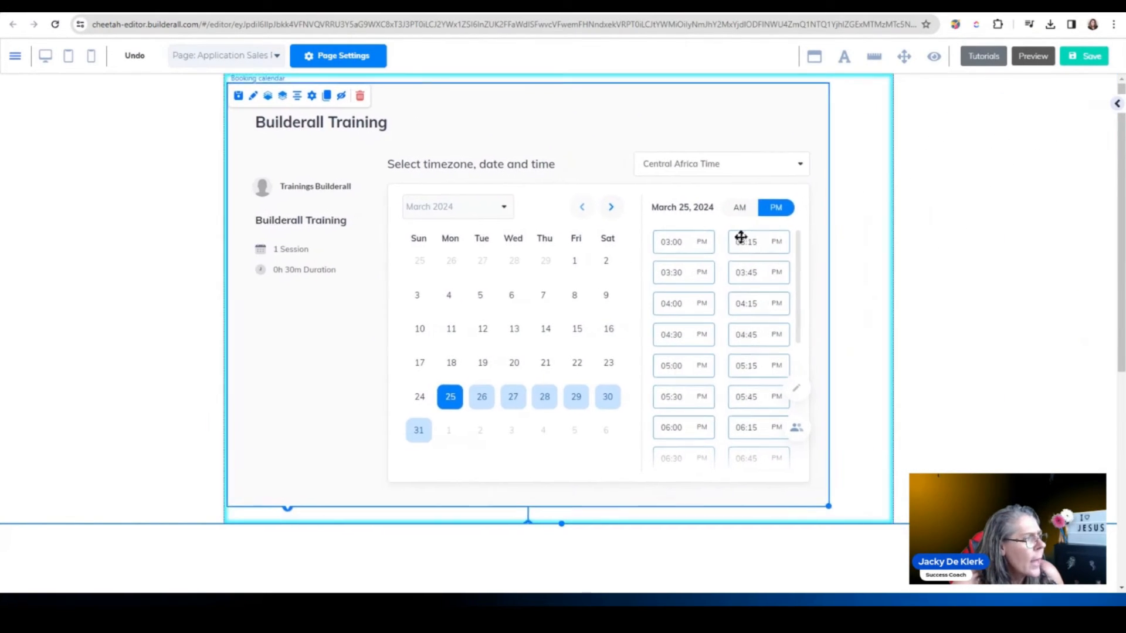
pyautogui.moveTo(741, 237); pyautogui.dragTo(736, 229)
pyautogui.moveTo(824, 495); pyautogui.dragTo(889, 503)
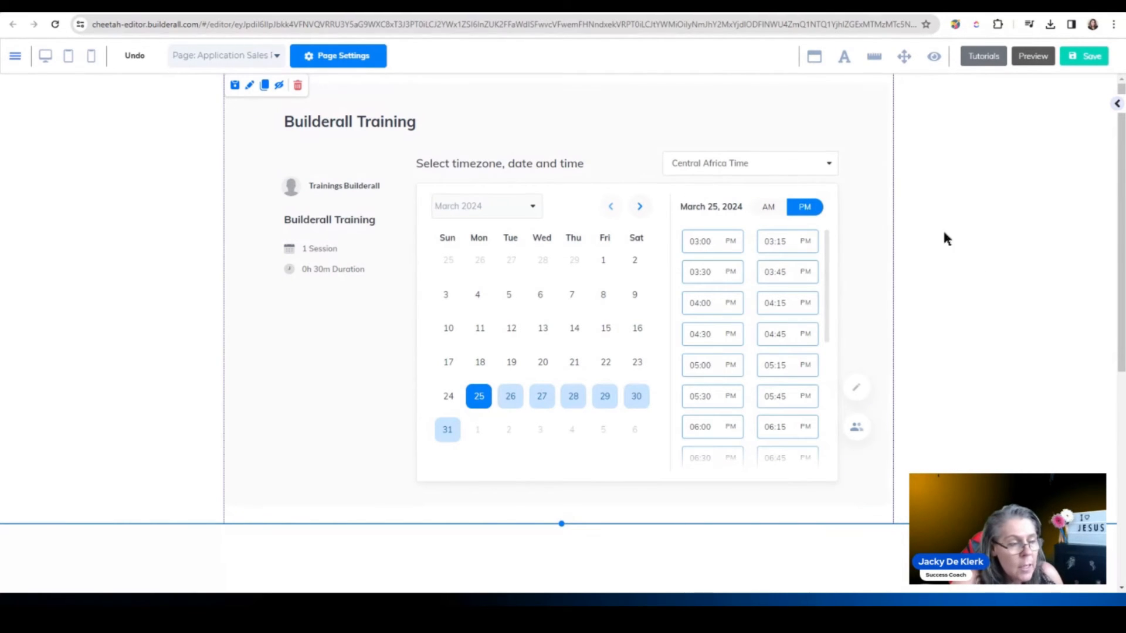
# Add a green rectangular Register Now button element to the page.
pyautogui.click(1117, 105)
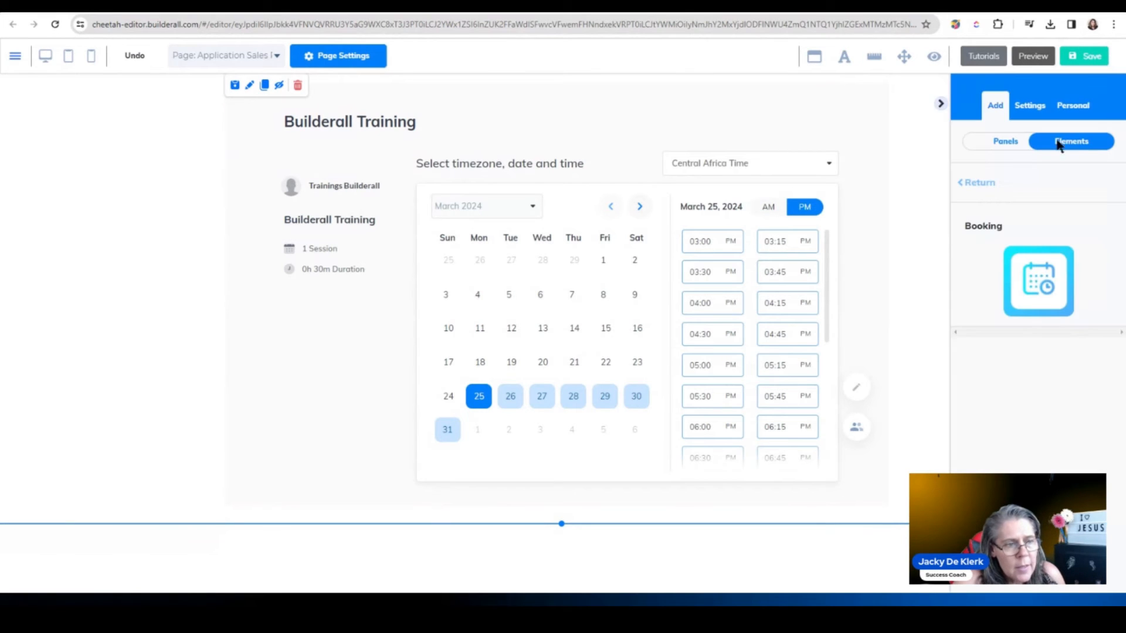
pyautogui.click(982, 183)
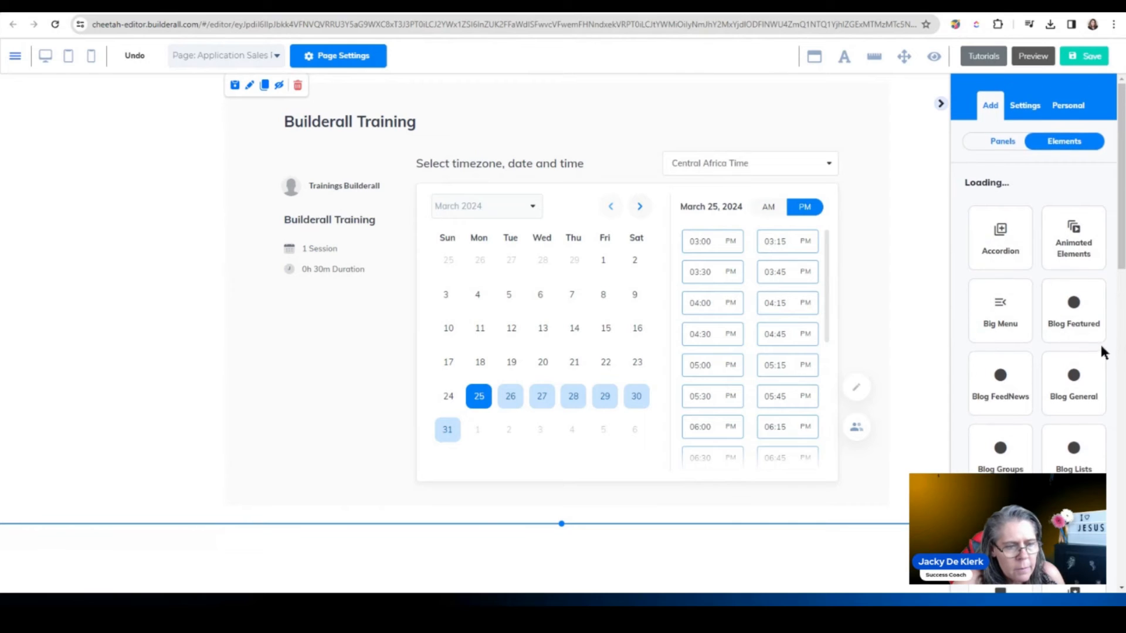
pyautogui.scroll(-3, 1100, 355)
pyautogui.scroll(-2, 1121, 293)
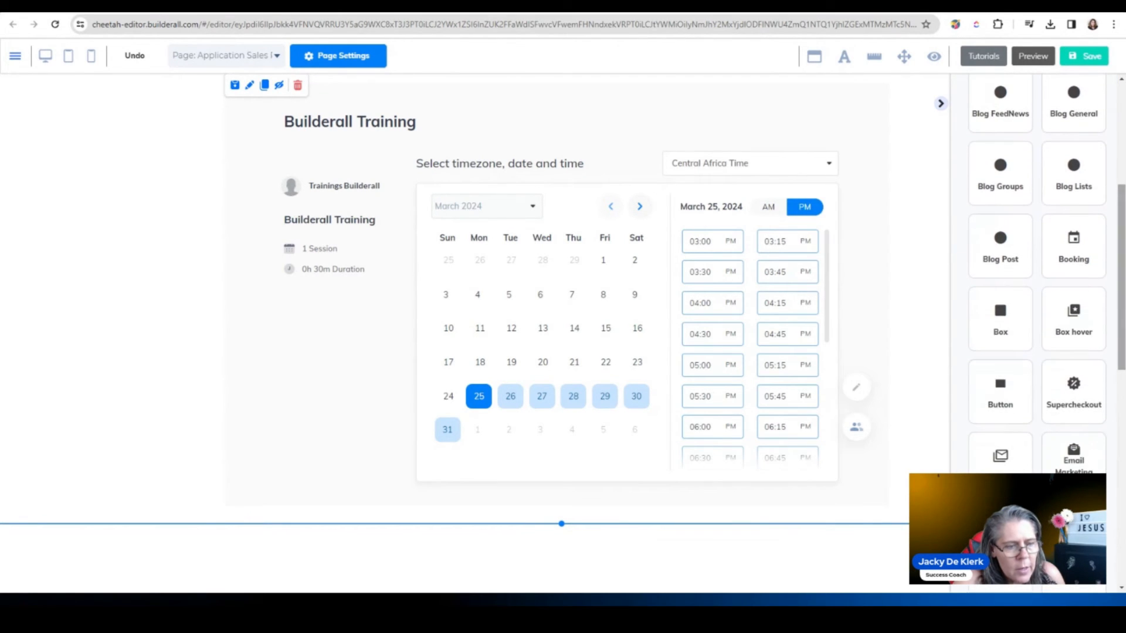
pyautogui.click(999, 403)
pyautogui.moveTo(1020, 293); pyautogui.dragTo(827, 363)
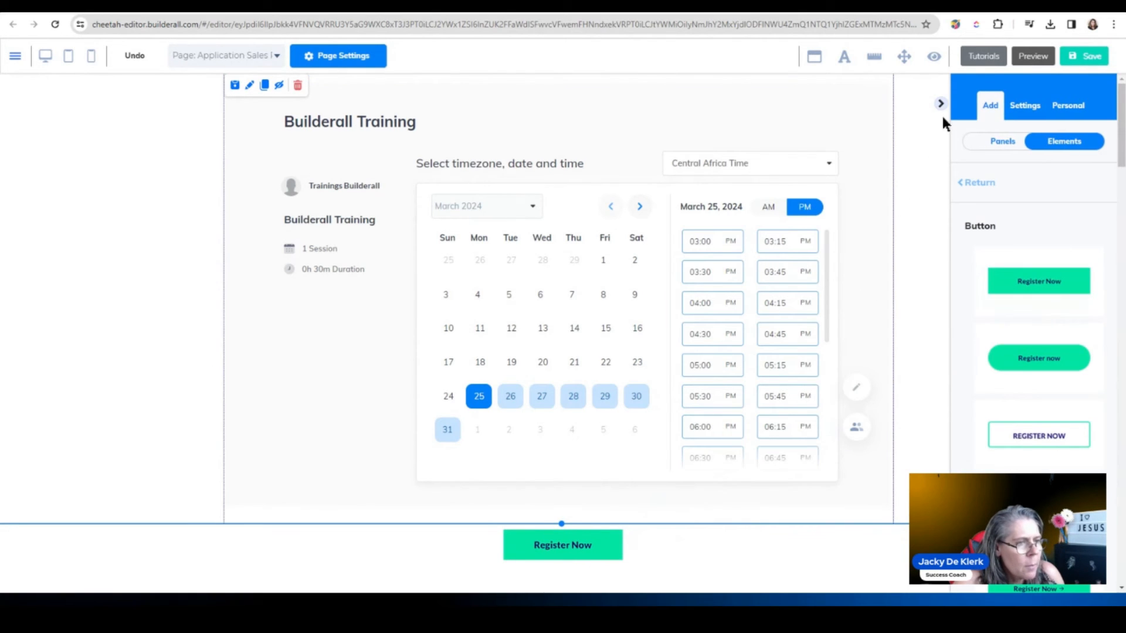
# Move the Register Now button slightly down and to the left within the panel below the booking calendar.
pyautogui.click(940, 104)
pyautogui.scroll(-4, 915, 152)
pyautogui.scroll(2, 926, 176)
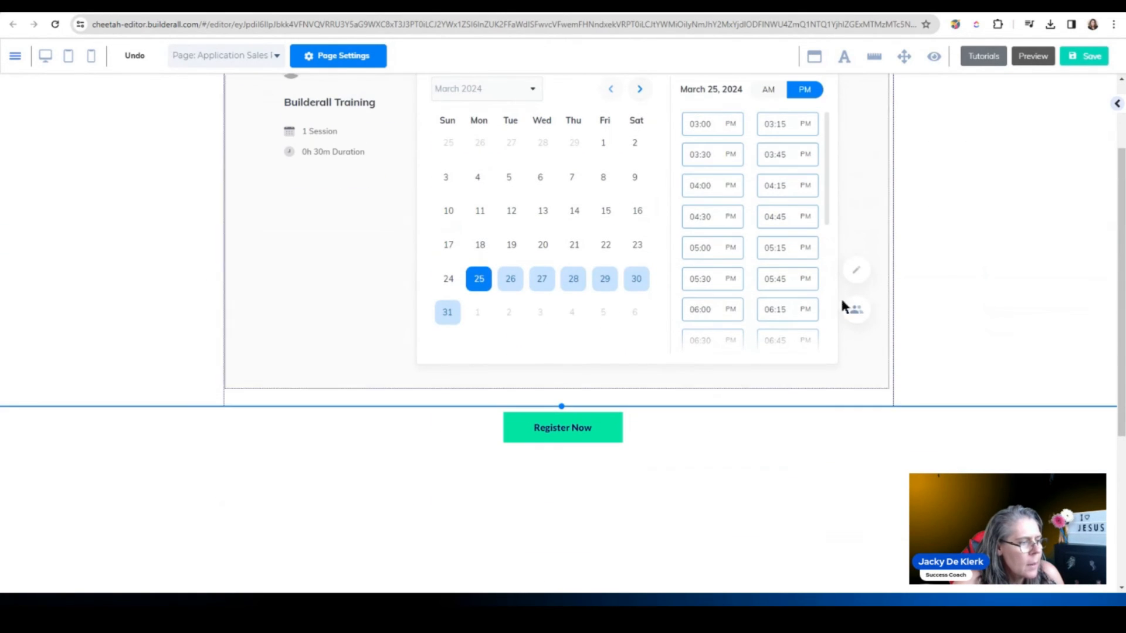
pyautogui.moveTo(575, 434); pyautogui.dragTo(552, 459)
pyautogui.click(679, 477)
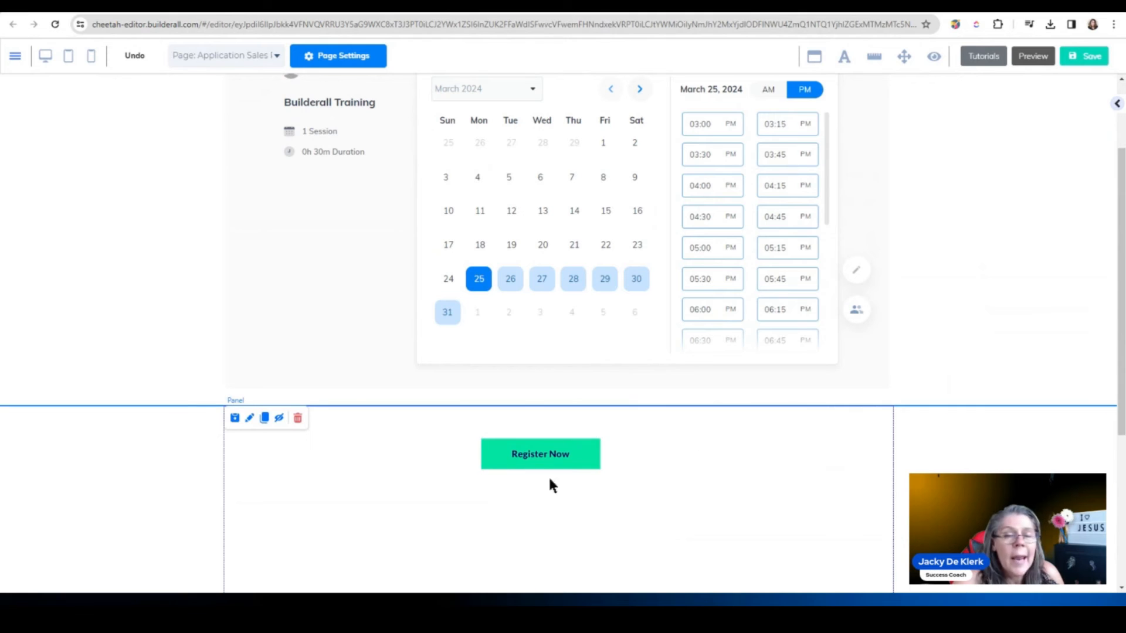
# Switch to Builderall Booking, open the Builderall Training calendar for editing and copy its booking link.
pyautogui.click(244, 7)
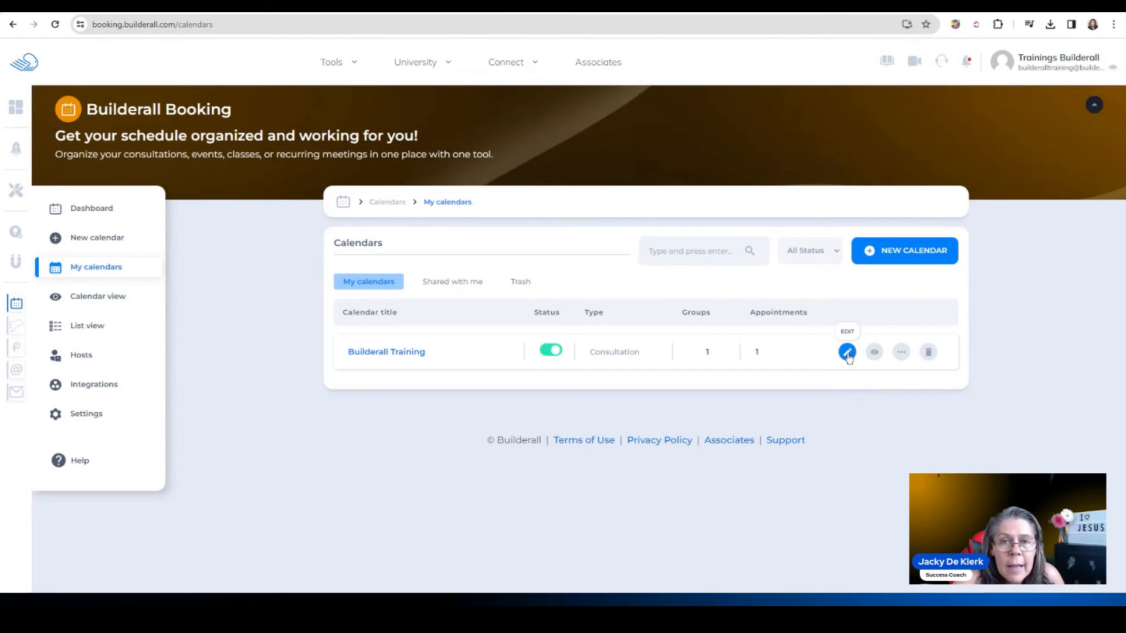
pyautogui.click(846, 353)
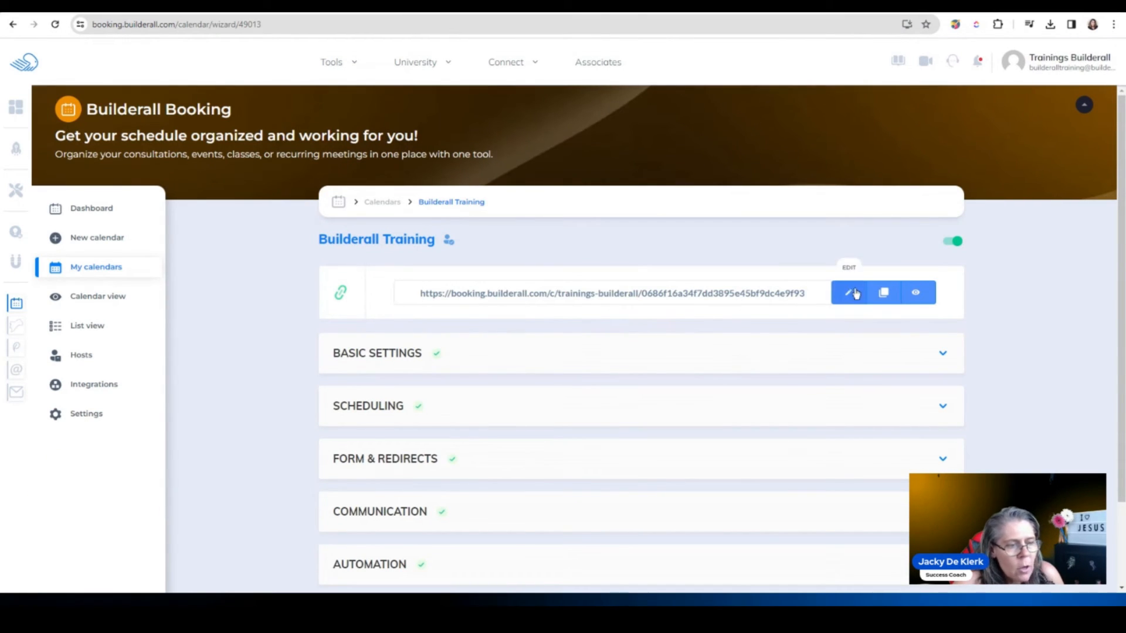
pyautogui.click(896, 296)
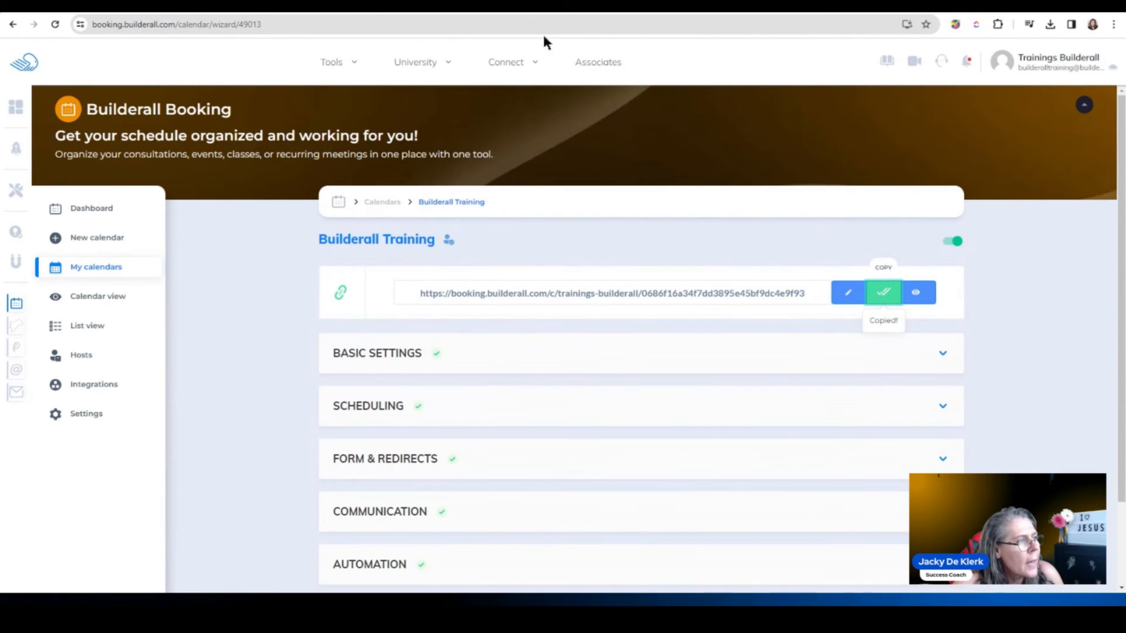
# Return to the page editor, link the Register Now button to the copied booking URL, and save the page.
pyautogui.click(514, 11)
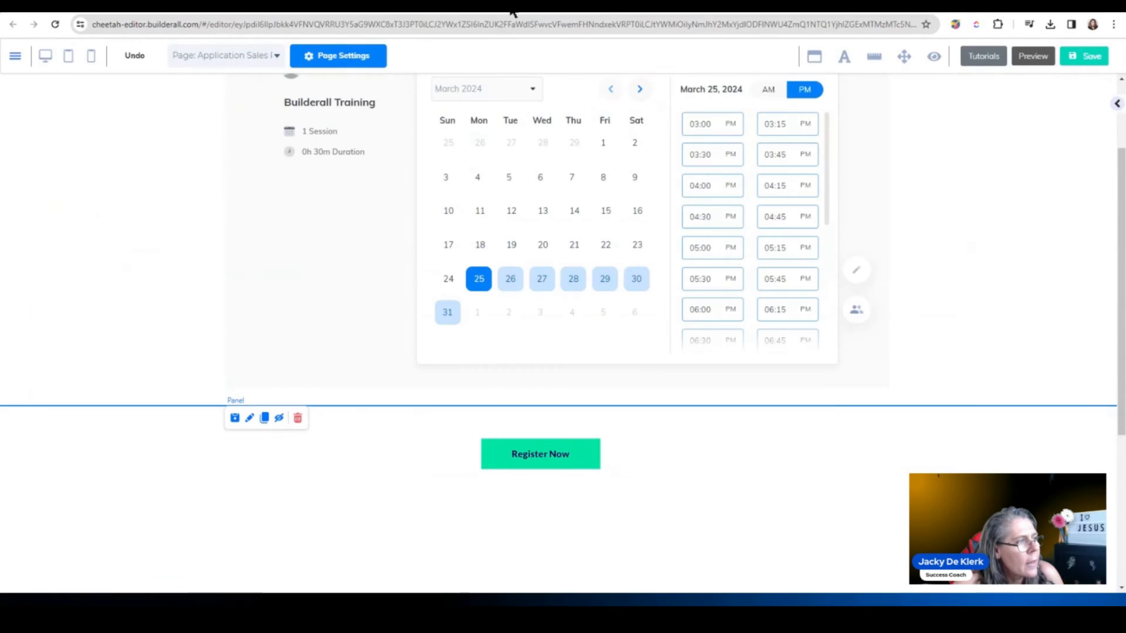
pyautogui.click(563, 465)
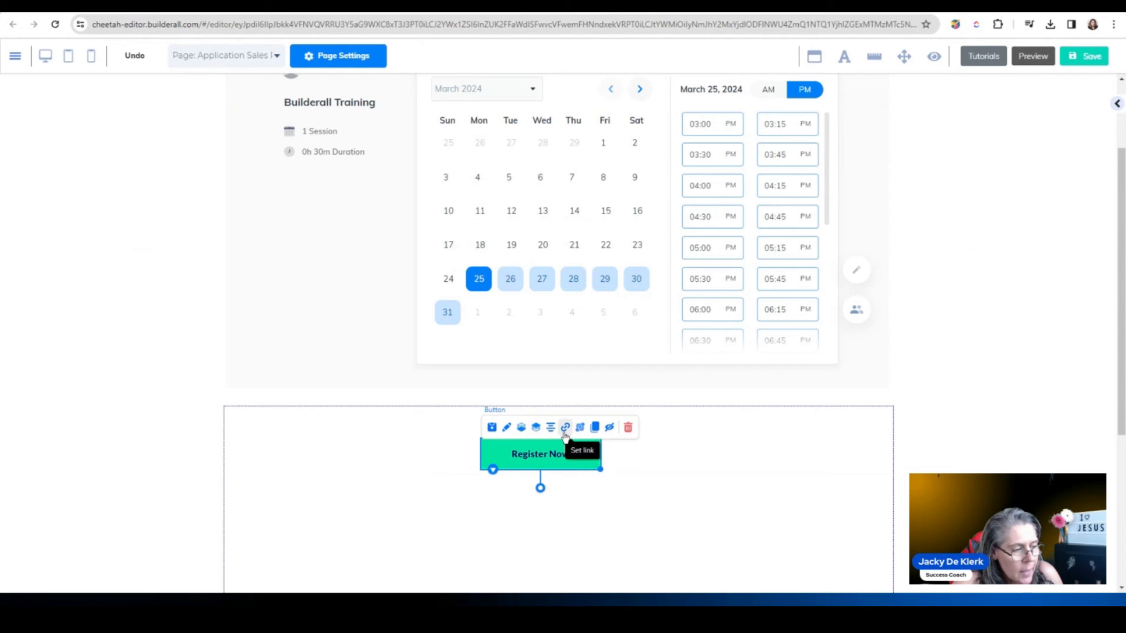
pyautogui.click(564, 429)
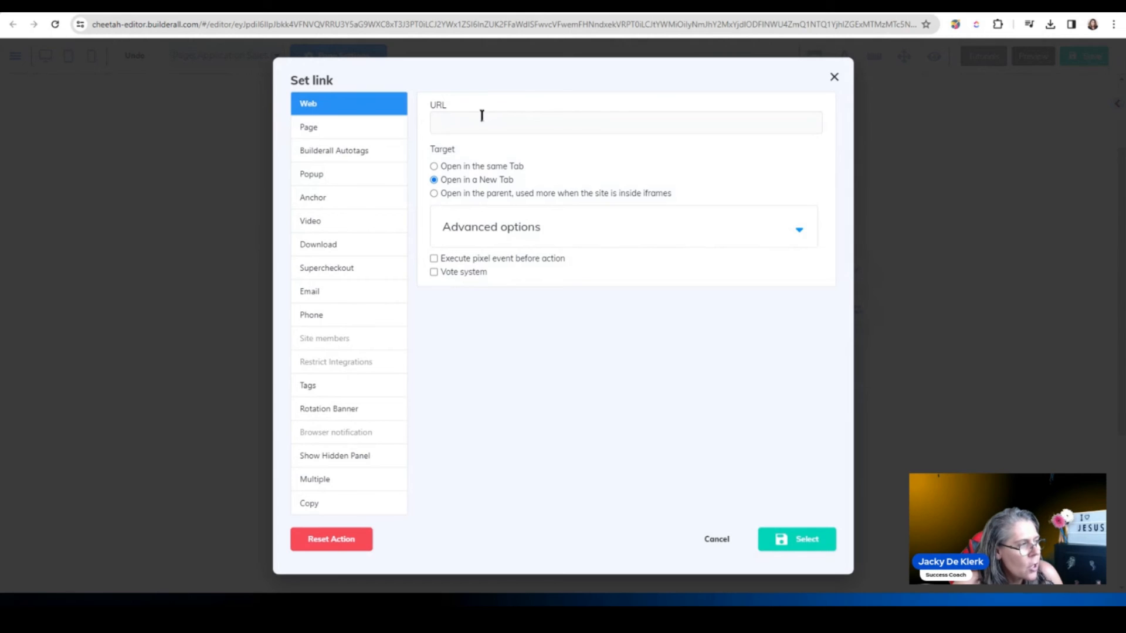
pyautogui.click(477, 119)
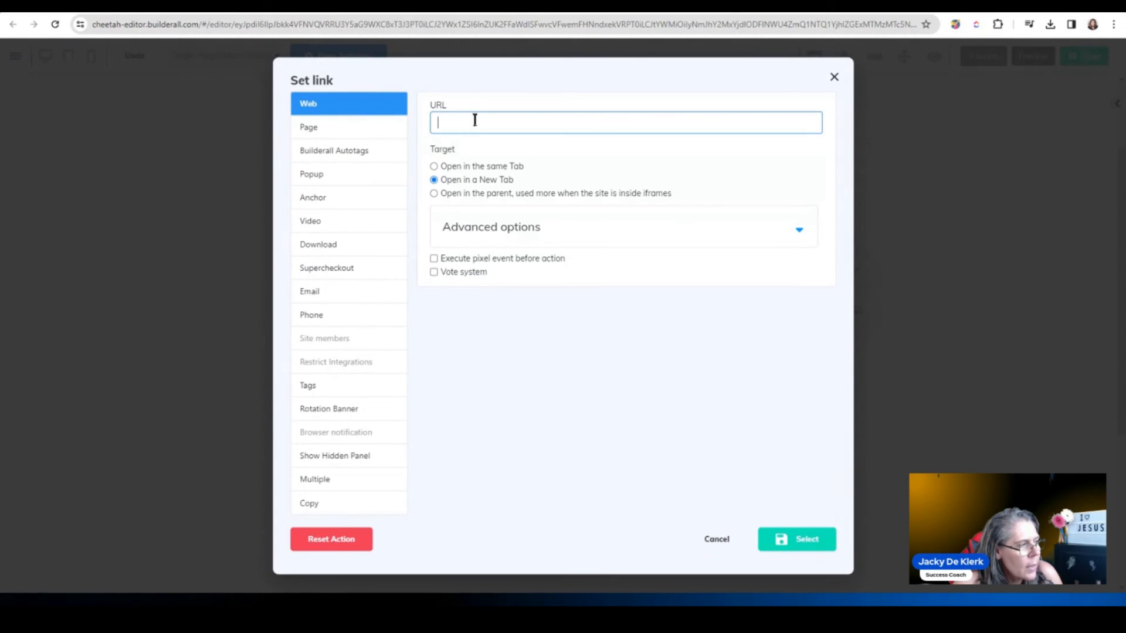
pyautogui.hotkey('ctrl', 'v')
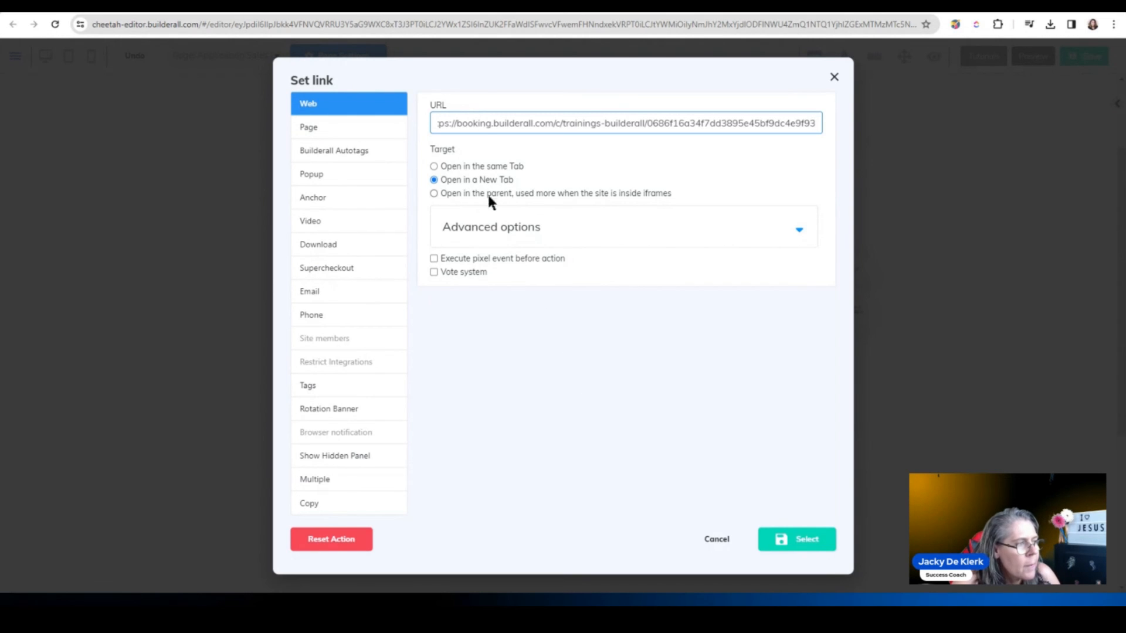
pyautogui.click(808, 540)
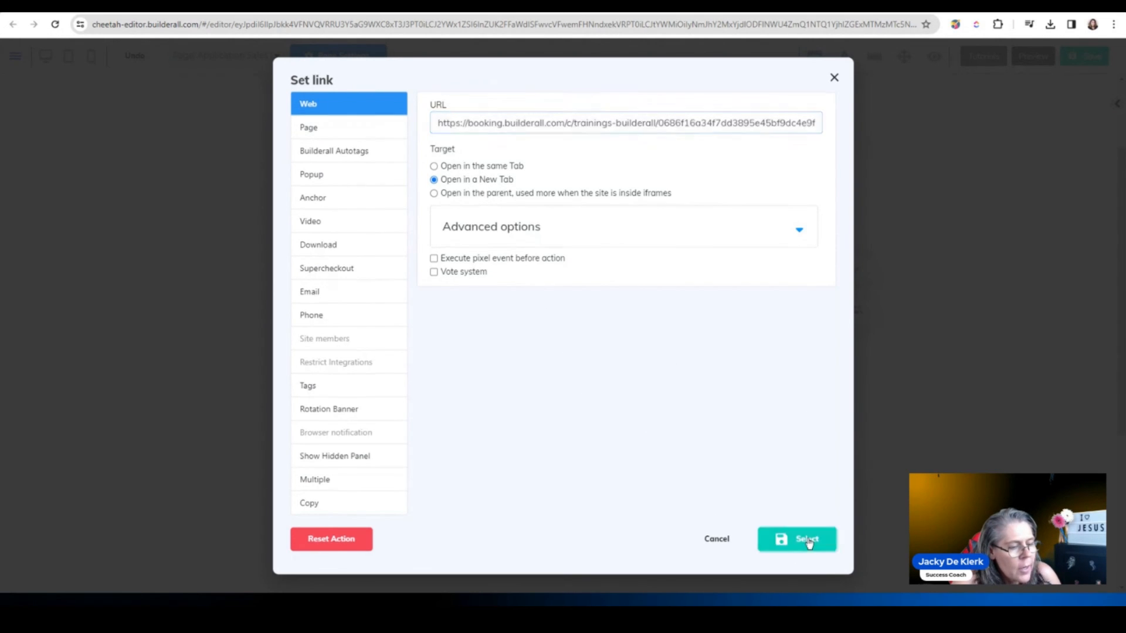
pyautogui.click(970, 421)
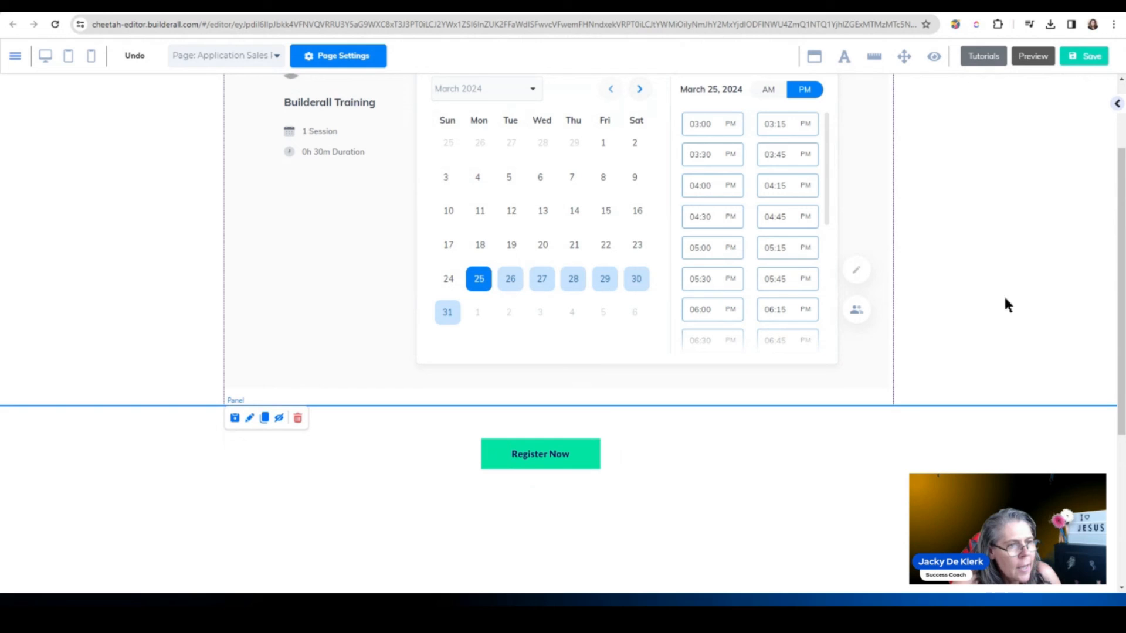
pyautogui.click(1083, 62)
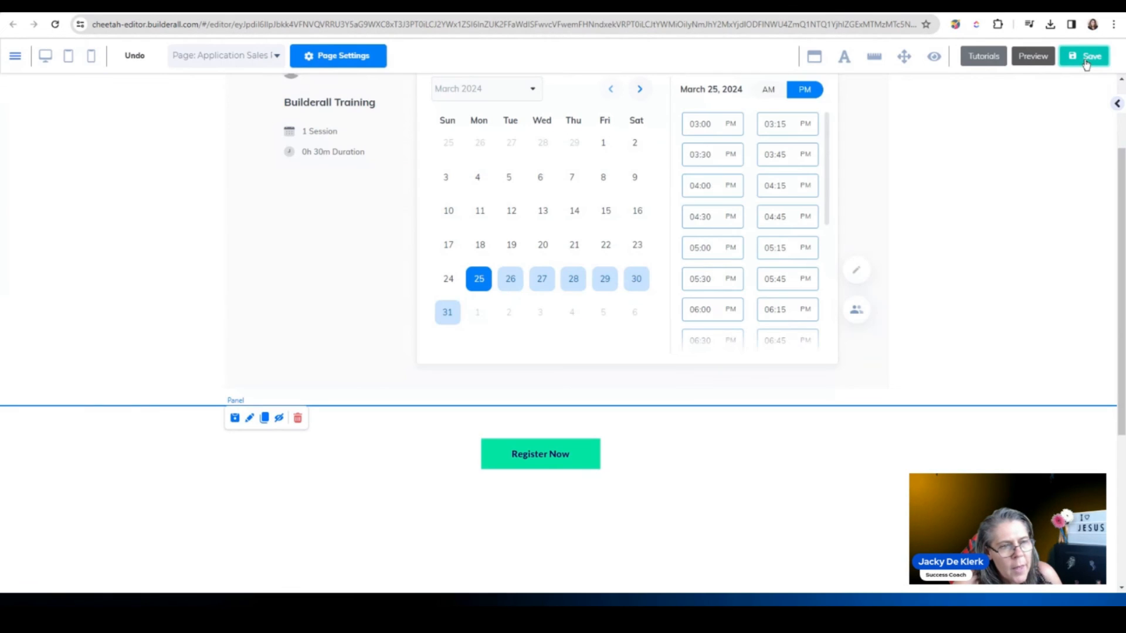